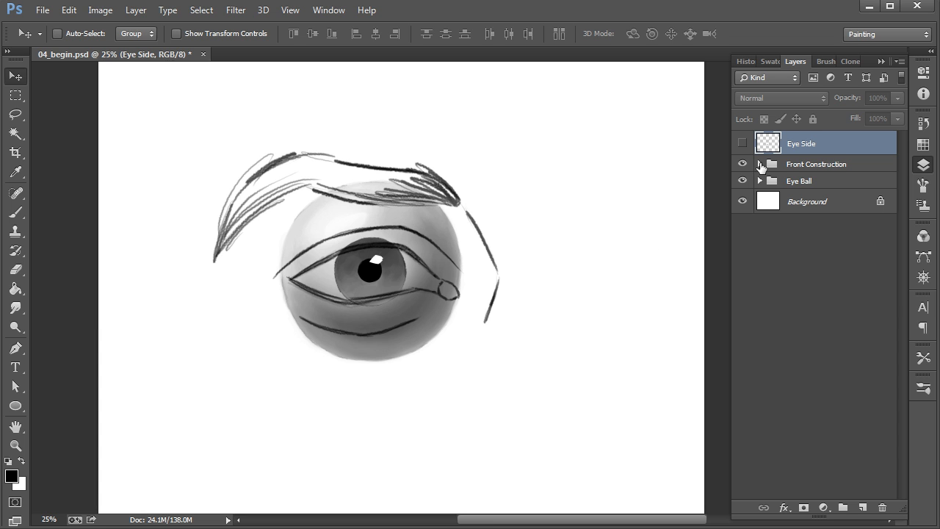
# - Examine how the bridge, Brow and Tear Duct layers in the Front Construction group build up the front view by toggling their visibility
pyautogui.click(759, 164)
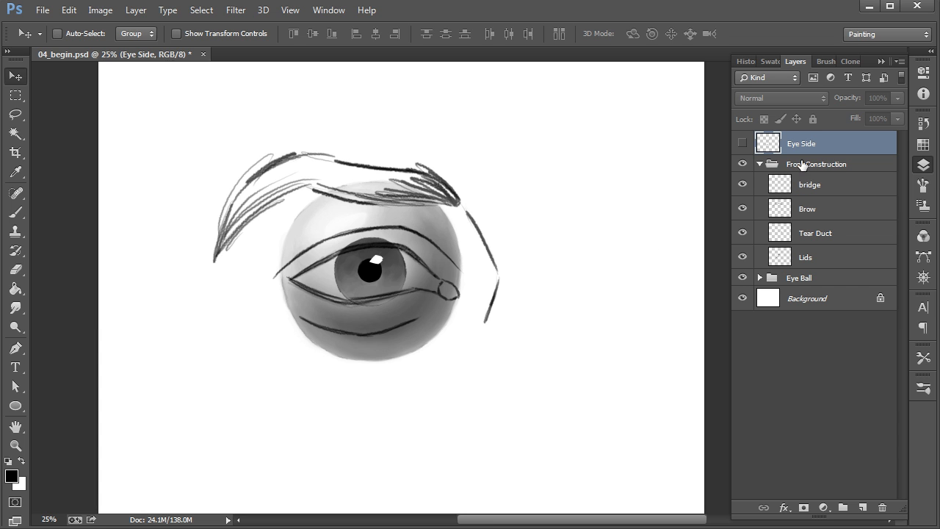
pyautogui.click(743, 185)
pyautogui.click(742, 185)
pyautogui.click(742, 185)
pyautogui.click(742, 209)
pyautogui.click(742, 233)
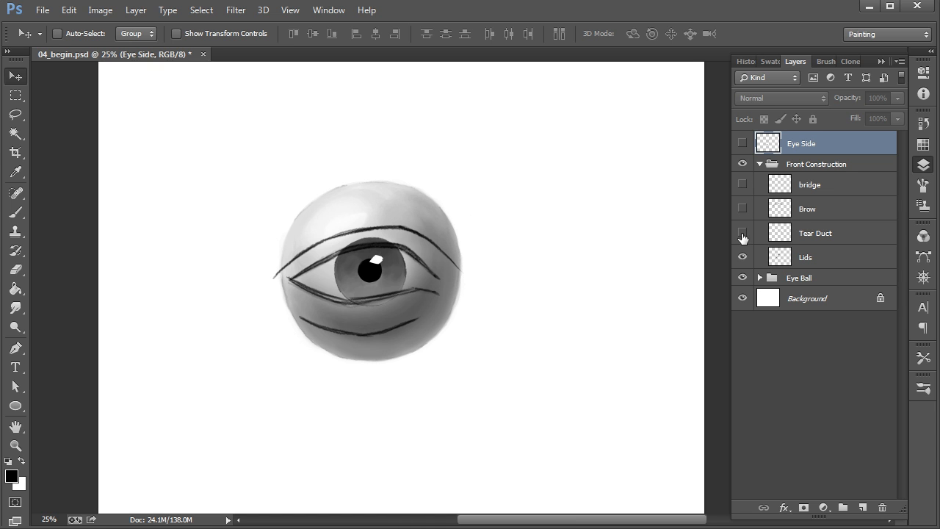
pyautogui.click(742, 233)
pyautogui.click(742, 234)
pyautogui.click(742, 233)
pyautogui.click(742, 209)
pyautogui.click(742, 184)
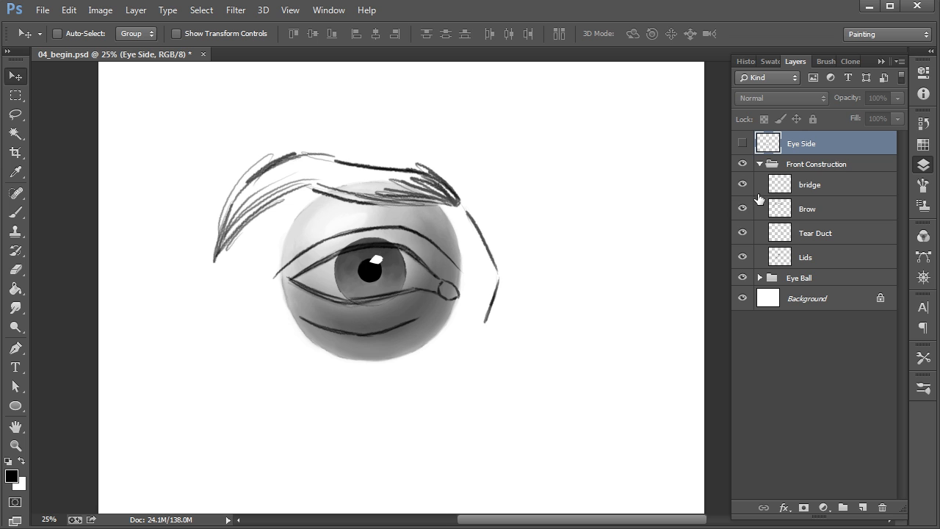
pyautogui.click(760, 165)
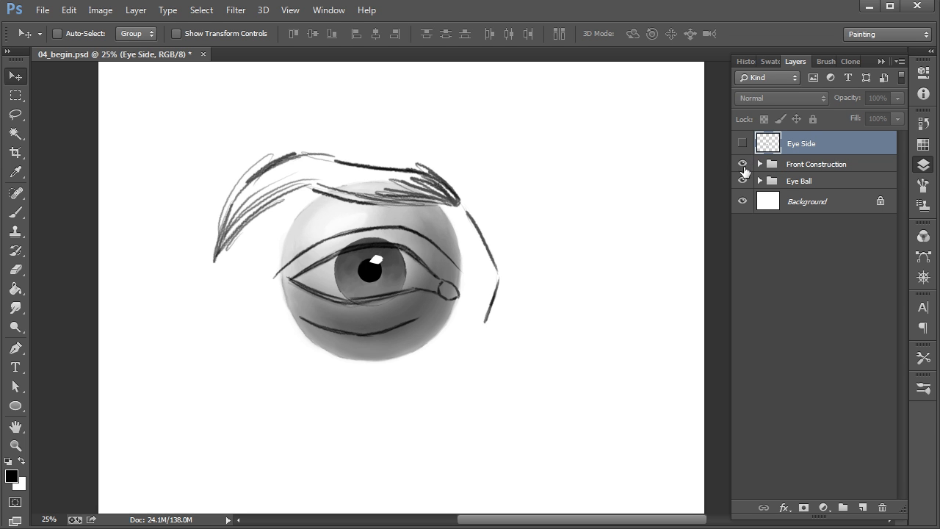
# - Hide the Front Construction and Eye Ball groups and show the Eye Side layer
pyautogui.click(742, 163)
pyautogui.click(742, 143)
pyautogui.click(742, 181)
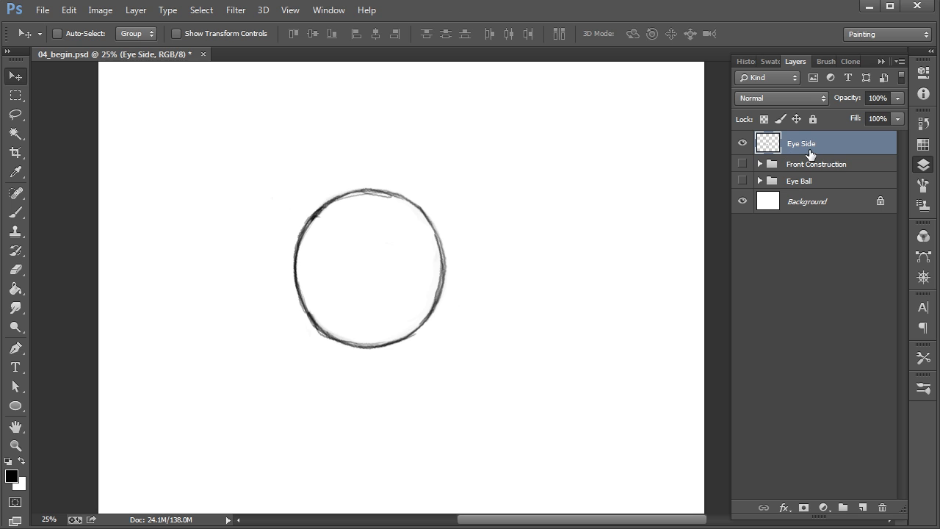
# - Brush a narrow iris ellipse with a dark filled pupil just inside the front edge of the eyeball circle
pyautogui.click(21, 212)
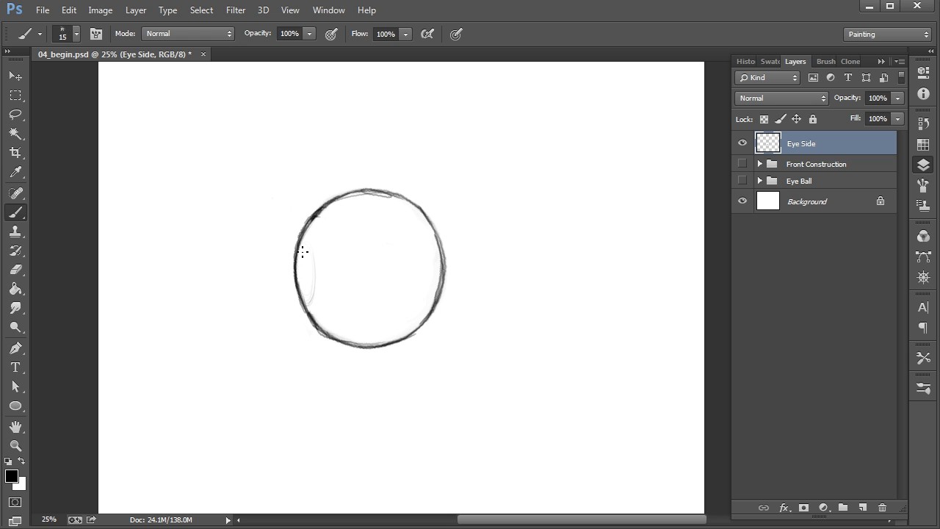
pyautogui.moveTo(306, 245)
pyautogui.mouseDown()
pyautogui.moveTo(312, 298)
pyautogui.moveTo(305, 244)
pyautogui.moveTo(315, 284)
pyautogui.moveTo(296, 288)
pyautogui.moveTo(315, 263)
pyautogui.moveTo(298, 303)
pyautogui.moveTo(309, 250)
pyautogui.moveTo(296, 282)
pyautogui.moveTo(313, 293)
pyautogui.moveTo(296, 256)
pyautogui.moveTo(307, 299)
pyautogui.moveTo(315, 262)
pyautogui.moveTo(297, 281)
pyautogui.moveTo(312, 249)
pyautogui.moveTo(303, 300)
pyautogui.moveTo(307, 241)
pyautogui.moveTo(308, 302)
pyautogui.mouseUp()
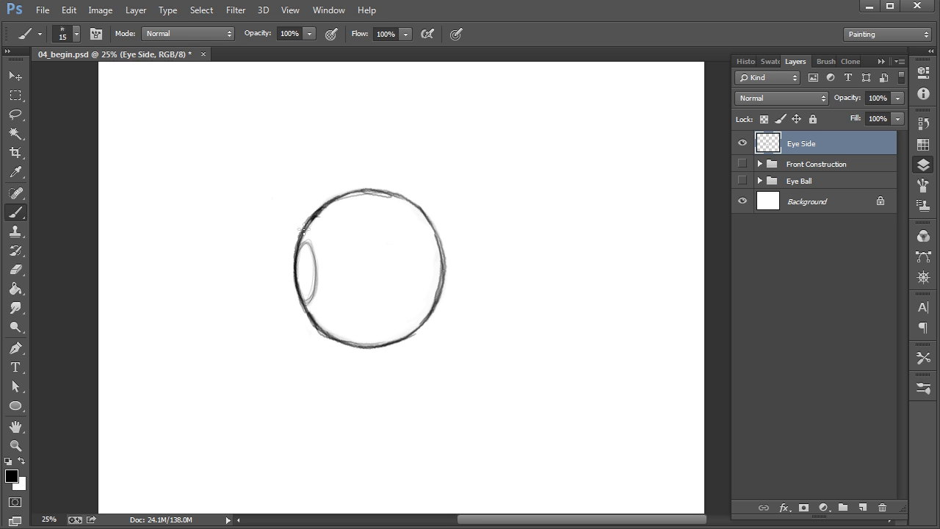
pyautogui.moveTo(302, 279)
pyautogui.mouseDown()
pyautogui.moveTo(301, 255)
pyautogui.moveTo(306, 286)
pyautogui.moveTo(306, 255)
pyautogui.moveTo(304, 290)
pyautogui.moveTo(298, 241)
pyautogui.moveTo(309, 290)
pyautogui.moveTo(314, 260)
pyautogui.mouseUp()
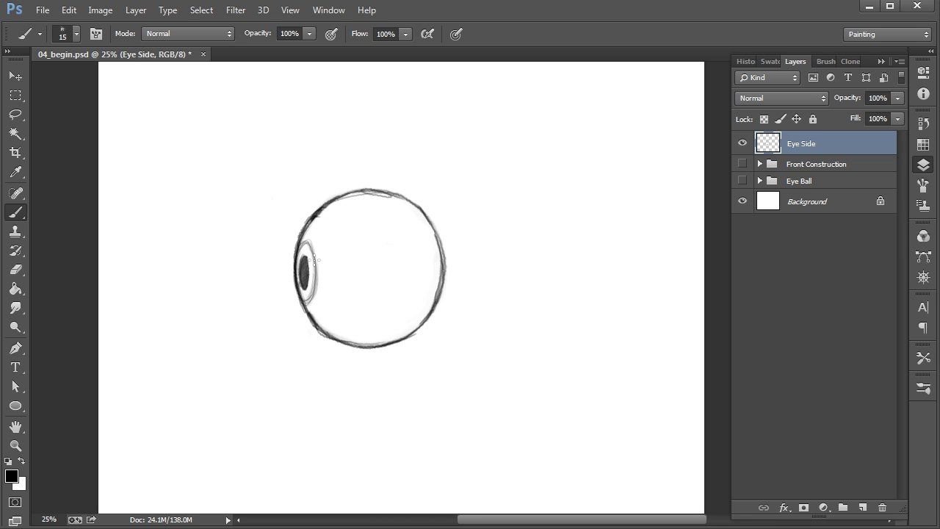
pyautogui.moveTo(310, 292)
pyautogui.mouseDown()
pyautogui.moveTo(307, 240)
pyautogui.moveTo(301, 298)
pyautogui.moveTo(311, 244)
pyautogui.moveTo(299, 249)
pyautogui.moveTo(309, 298)
pyautogui.moveTo(311, 253)
pyautogui.moveTo(289, 241)
pyautogui.moveTo(307, 258)
pyautogui.mouseUp()
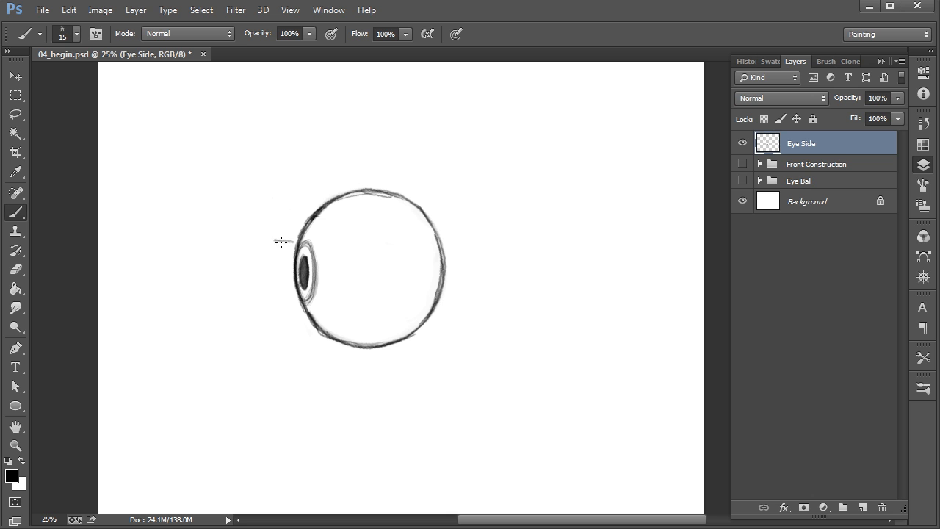
# - Draw the upper eyelid in profile with its thick front edge, the crease above it and a line rising toward the brow
pyautogui.moveTo(310, 249)
pyautogui.mouseDown()
pyautogui.moveTo(301, 245)
pyautogui.moveTo(348, 268)
pyautogui.mouseUp()
pyautogui.moveTo(279, 241); pyautogui.dragTo(282, 231)
pyautogui.moveTo(307, 253); pyautogui.dragTo(347, 270)
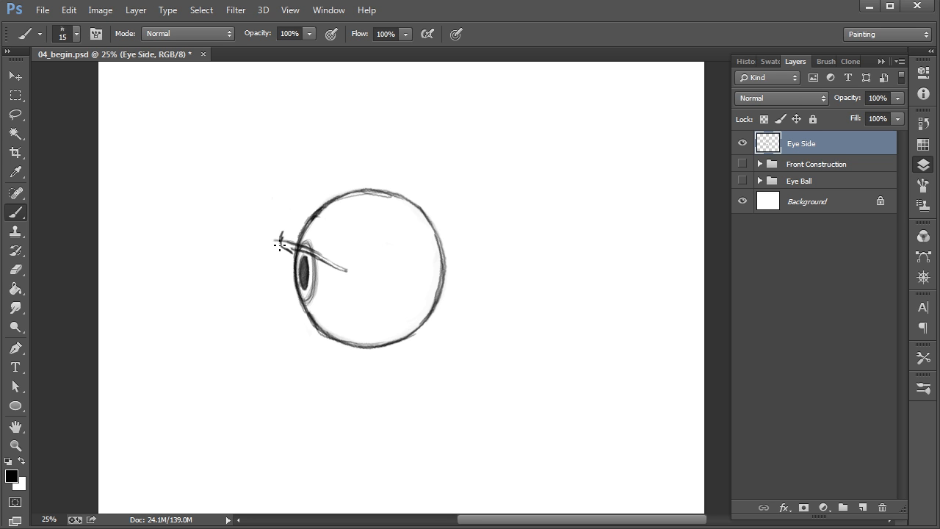
pyautogui.moveTo(282, 243)
pyautogui.mouseDown()
pyautogui.moveTo(284, 226)
pyautogui.moveTo(329, 261)
pyautogui.mouseUp()
pyautogui.moveTo(286, 232)
pyautogui.mouseDown()
pyautogui.moveTo(352, 247)
pyautogui.moveTo(340, 245)
pyautogui.moveTo(358, 255)
pyautogui.moveTo(356, 268)
pyautogui.moveTo(334, 266)
pyautogui.moveTo(356, 273)
pyautogui.mouseUp()
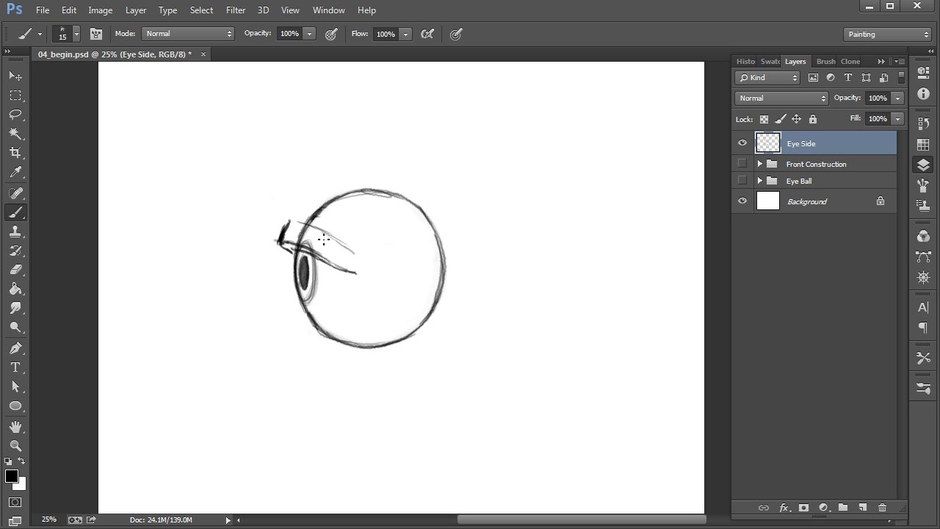
pyautogui.moveTo(281, 218); pyautogui.dragTo(280, 200)
pyautogui.moveTo(281, 236); pyautogui.dragTo(281, 200)
# - Draw the lower eyelid in profile from the outer eye corner to its front edge and down along the eyeball
pyautogui.moveTo(356, 273)
pyautogui.mouseDown()
pyautogui.moveTo(292, 309)
pyautogui.moveTo(301, 313)
pyautogui.moveTo(309, 307)
pyautogui.moveTo(296, 306)
pyautogui.moveTo(345, 282)
pyautogui.mouseUp()
pyautogui.moveTo(298, 302); pyautogui.dragTo(315, 339)
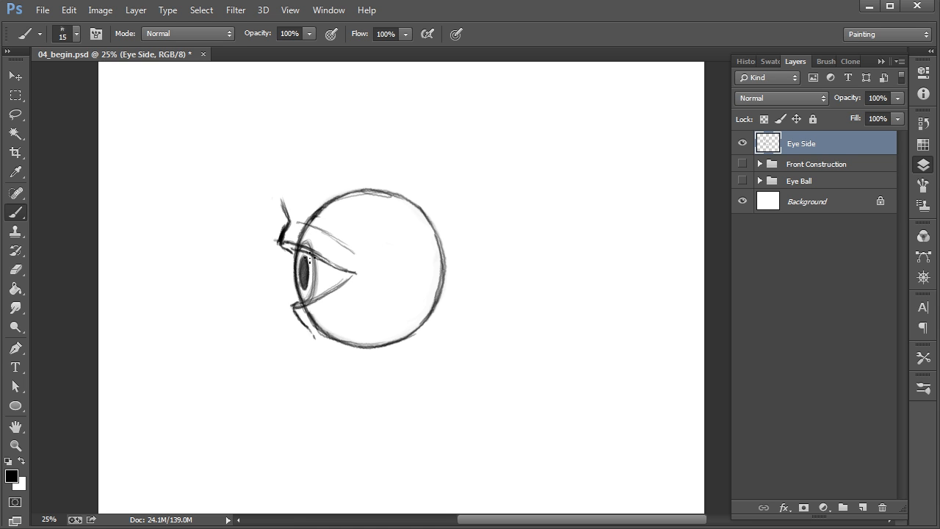
# - Draw the cornea bulging in front of the iris between the lids and darken the eyeball's lower front contour
pyautogui.moveTo(287, 234); pyautogui.dragTo(279, 189)
pyautogui.moveTo(292, 250)
pyautogui.mouseDown()
pyautogui.moveTo(289, 282)
pyautogui.moveTo(307, 314)
pyautogui.moveTo(288, 273)
pyautogui.moveTo(305, 296)
pyautogui.mouseUp()
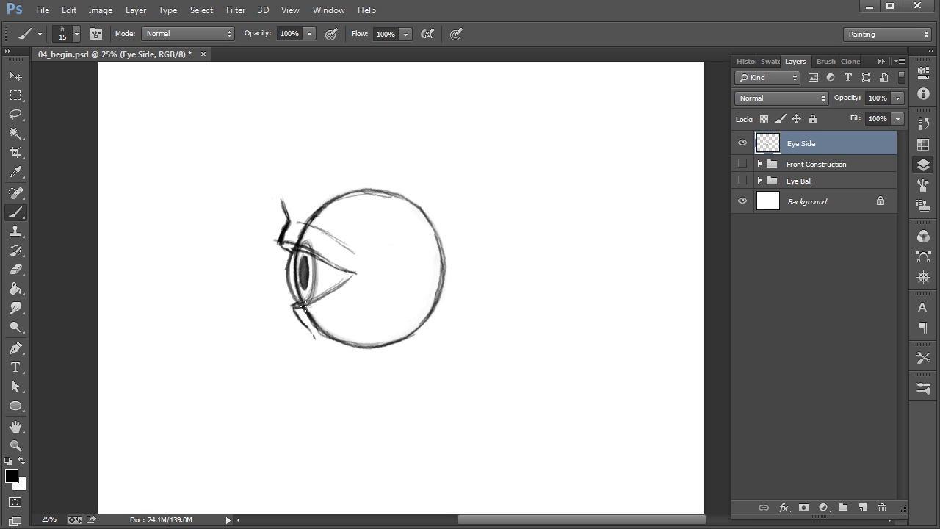
pyautogui.moveTo(287, 264); pyautogui.dragTo(313, 323)
pyautogui.moveTo(286, 282)
pyautogui.mouseDown()
pyautogui.moveTo(293, 251)
pyautogui.moveTo(304, 312)
pyautogui.moveTo(332, 342)
pyautogui.moveTo(360, 350)
pyautogui.mouseUp()
pyautogui.moveTo(287, 256)
pyautogui.mouseDown()
pyautogui.moveTo(296, 301)
pyautogui.moveTo(324, 336)
pyautogui.moveTo(349, 345)
pyautogui.mouseUp()
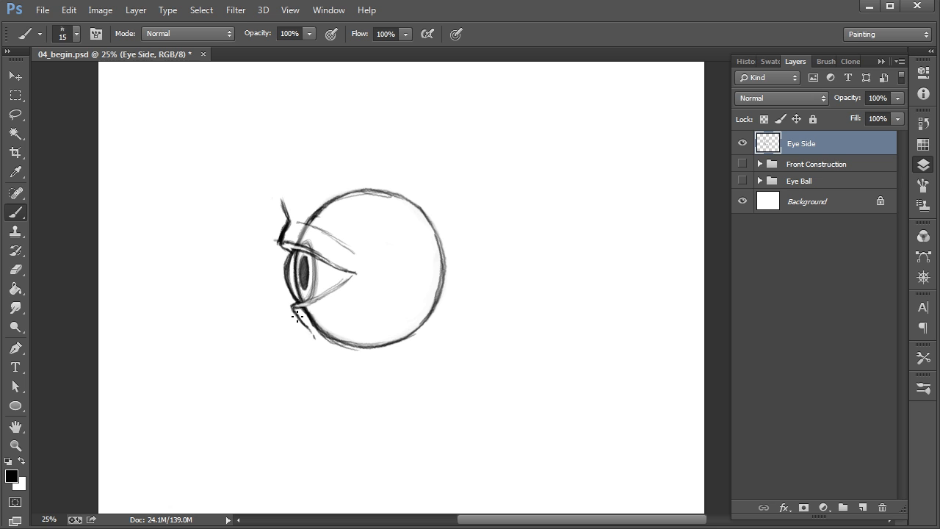
# - Undo the latest cornea strokes and redraw the cornea as a cleaner curve bulging between the upper and lower lids
pyautogui.hotkey('ctrl', 'alt', 'z')
pyautogui.hotkey('ctrl', 'alt', 'z')
pyautogui.hotkey('ctrl', 'alt', 'z')
pyautogui.hotkey('ctrl', 'alt', 'z')
pyautogui.hotkey('ctrl', 'alt', 'z')
pyautogui.hotkey('ctrl', 'alt', 'z')
pyautogui.moveTo(286, 276); pyautogui.dragTo(295, 301)
pyautogui.moveTo(289, 257); pyautogui.dragTo(295, 300)
pyautogui.moveTo(285, 284); pyautogui.dragTo(288, 279)
pyautogui.hotkey('ctrl', 'z')
pyautogui.moveTo(291, 301); pyautogui.dragTo(290, 256)
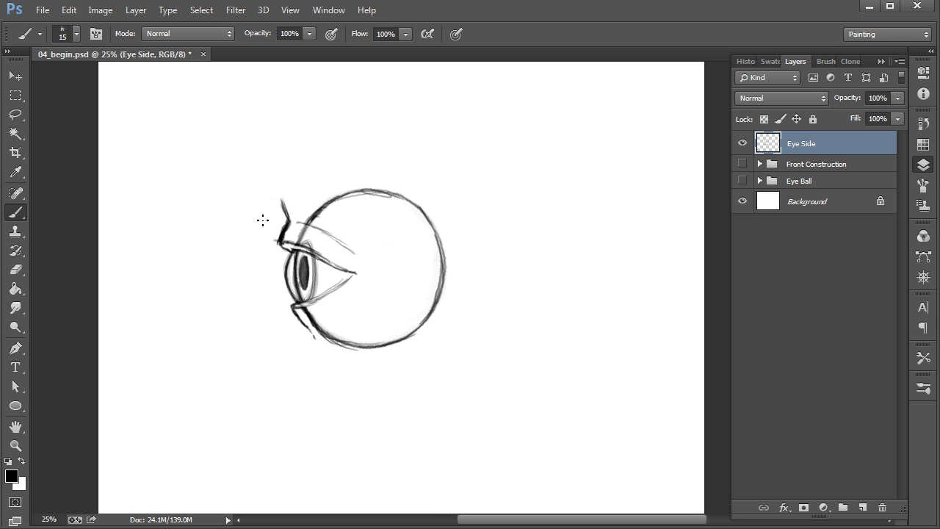
pyautogui.moveTo(221, 265)
pyautogui.mouseDown()
pyautogui.moveTo(212, 315)
pyautogui.moveTo(230, 342)
pyautogui.mouseUp()
pyautogui.moveTo(183, 301); pyautogui.dragTo(205, 301)
pyautogui.moveTo(196, 295)
pyautogui.mouseDown()
pyautogui.moveTo(206, 302)
pyautogui.moveTo(197, 312)
pyautogui.mouseUp()
pyautogui.moveTo(246, 338); pyautogui.dragTo(247, 263)
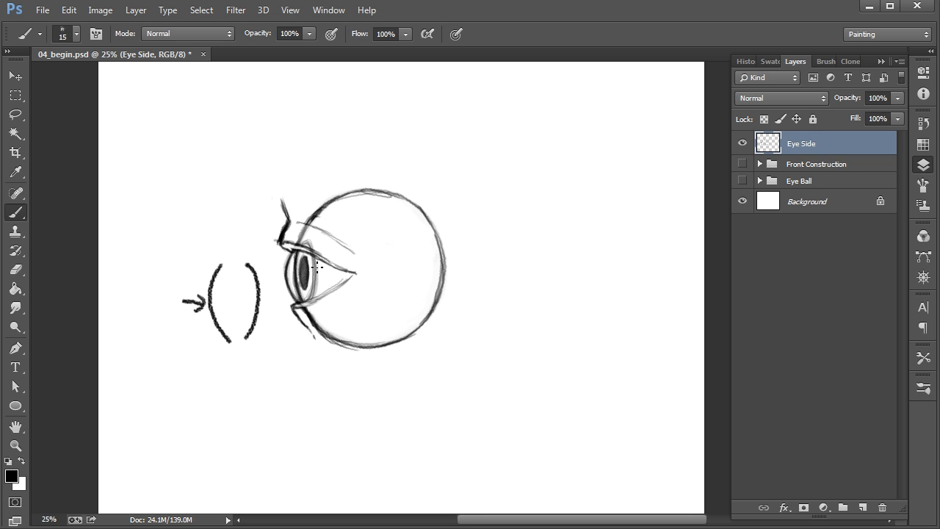
pyautogui.hotkey('ctrl', 'alt', 'z')
pyautogui.hotkey('ctrl', 'alt', 'z')
pyautogui.hotkey('ctrl', 'alt', 'z')
pyautogui.hotkey('ctrl', 'alt', 'z')
pyautogui.hotkey('ctrl', 'alt', 'z')
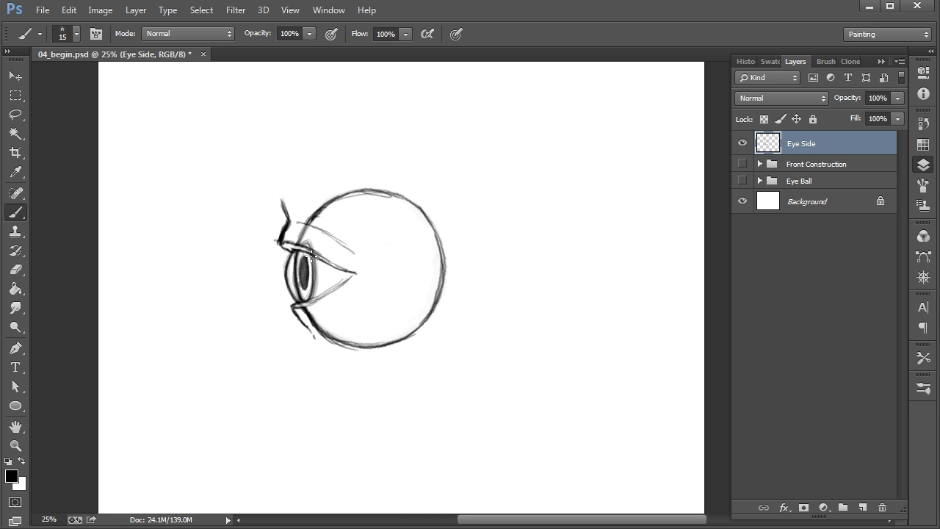
# - Darken the lower eyelid's edge toward the outer corner of the eye
pyautogui.moveTo(302, 306); pyautogui.dragTo(341, 283)
pyautogui.click(21, 461)
pyautogui.moveTo(298, 266); pyautogui.dragTo(298, 266)
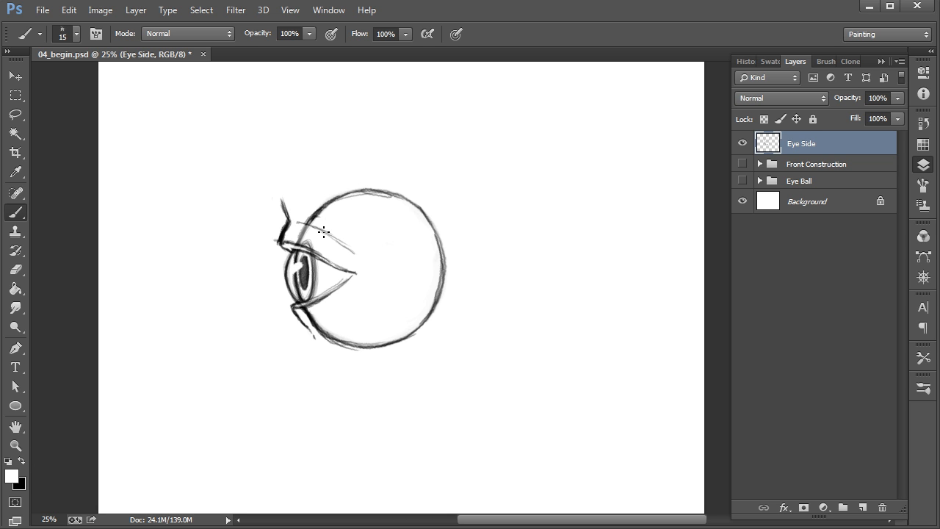
pyautogui.hotkey('ctrl', 'z')
pyautogui.click(22, 461)
# - Sketch a slanted guide line along the front edges of the upper and lower lids and undo its last strokes
pyautogui.moveTo(294, 309); pyautogui.dragTo(307, 328)
pyautogui.moveTo(274, 219)
pyautogui.mouseDown()
pyautogui.moveTo(295, 329)
pyautogui.moveTo(273, 207)
pyautogui.mouseUp()
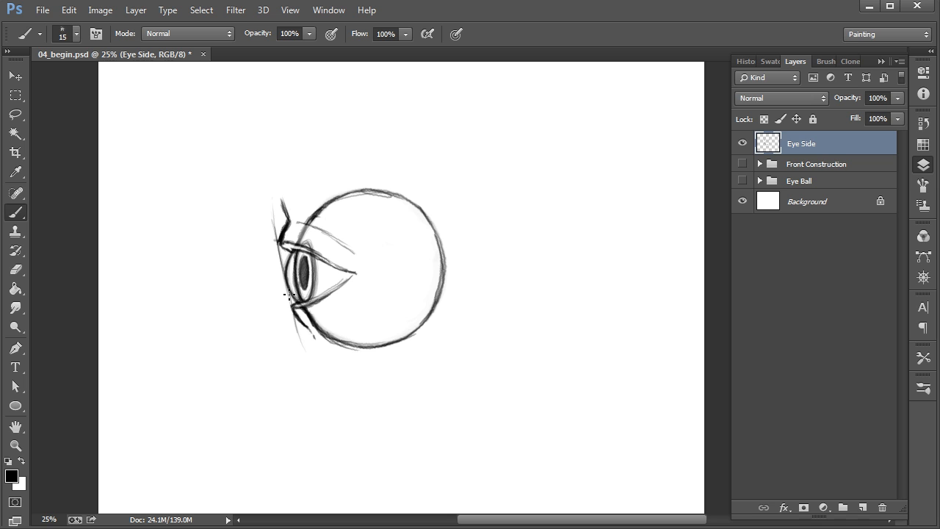
pyautogui.moveTo(293, 244); pyautogui.dragTo(303, 234)
pyautogui.hotkey('ctrl', 'alt', 'z')
pyautogui.hotkey('ctrl', 'alt', 'z')
pyautogui.hotkey('ctrl', 'alt', 'z')
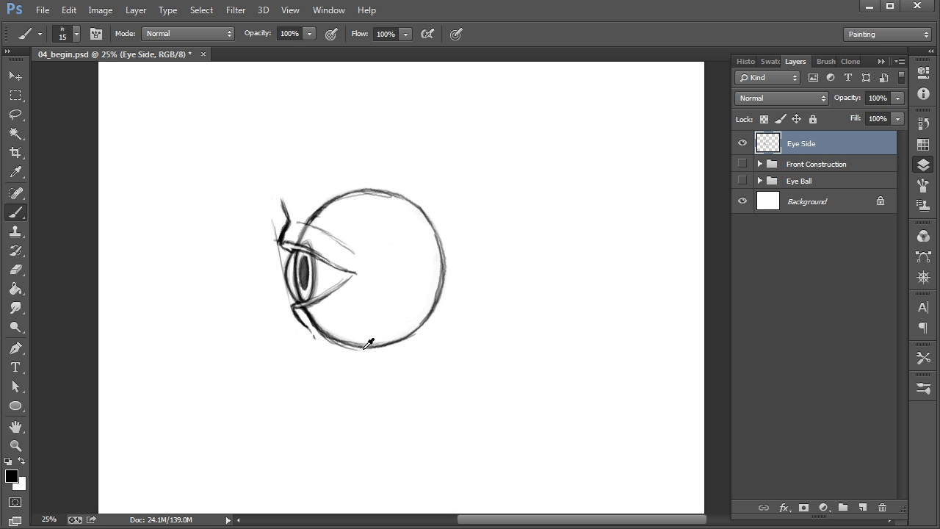